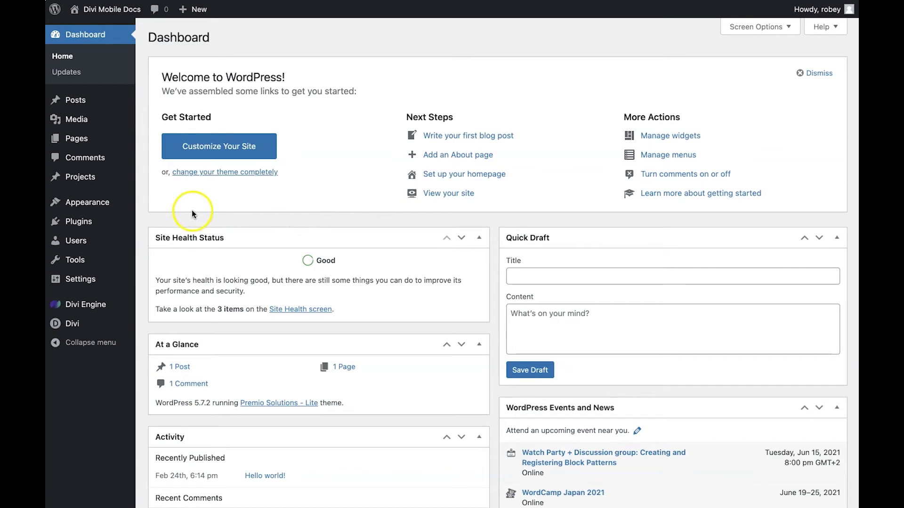
# - Launch the Customizer from the Appearance menu and enter the Divi Mobile section
pyautogui.moveTo(104, 204)
pyautogui.click(156, 223)
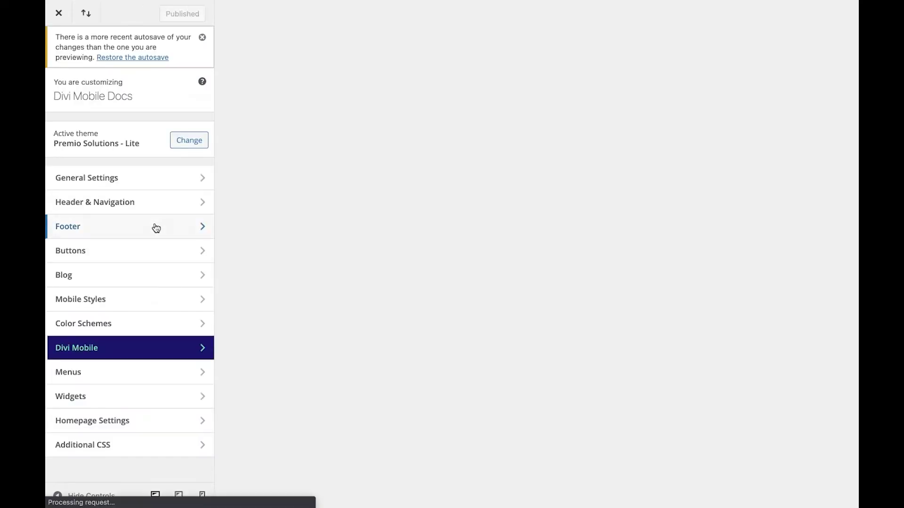
pyautogui.click(128, 346)
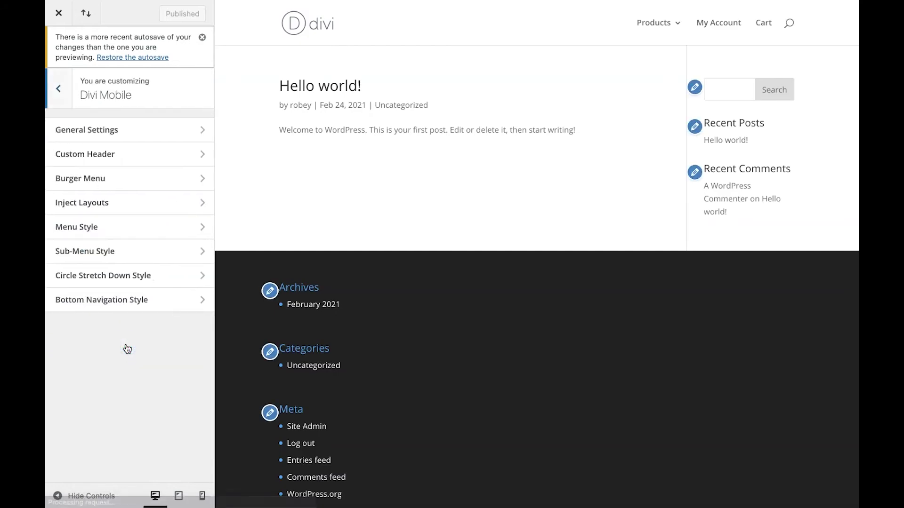
# - Open Sub-Menu Style and review its Collapse Nested style, 300 px max-width and icon options
pyautogui.click(95, 250)
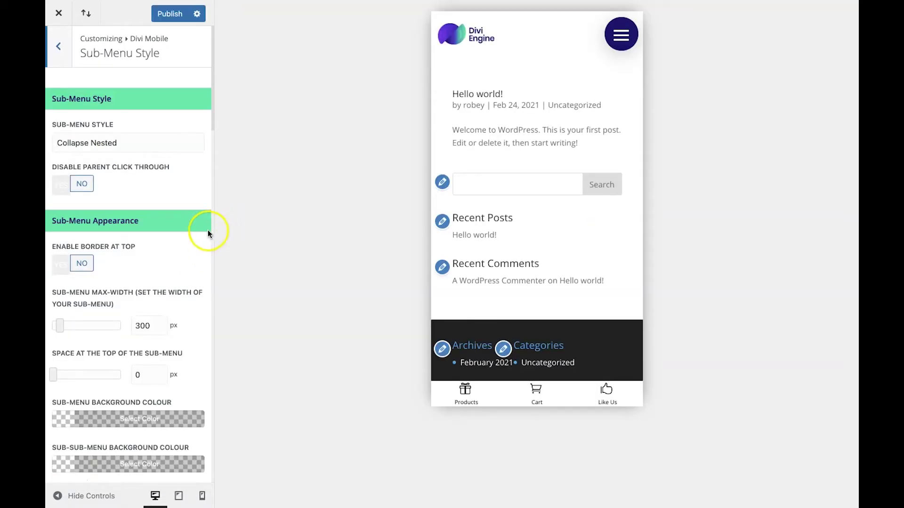
pyautogui.scroll(-3, 93, 287)
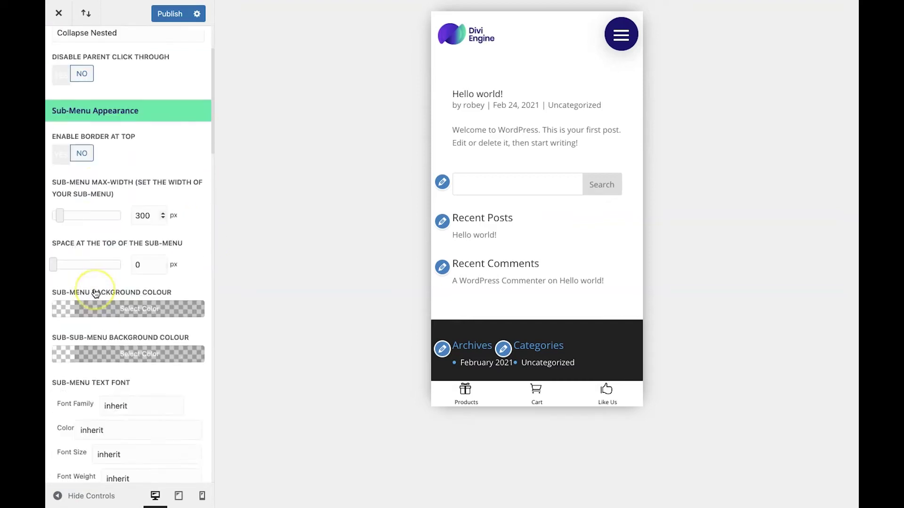
pyautogui.scroll(-20, 96, 293)
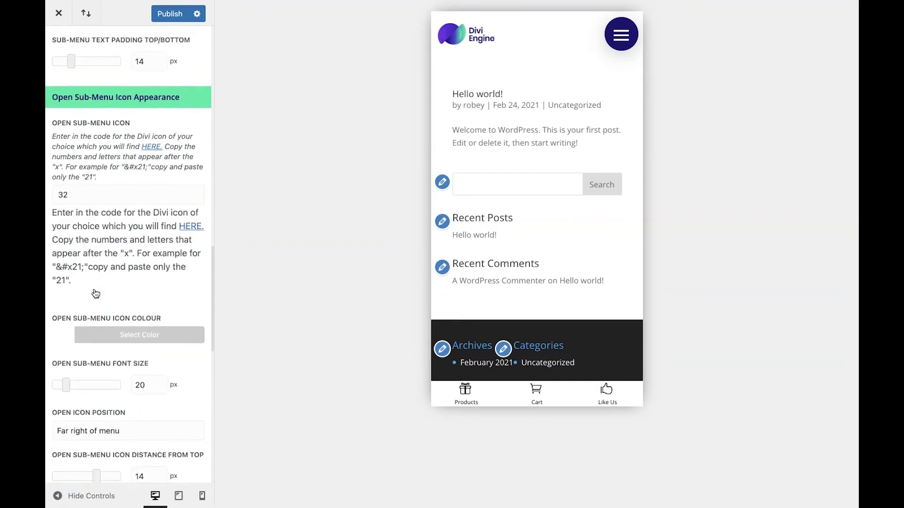
pyautogui.scroll(-13, 96, 293)
pyautogui.scroll(15, 95, 293)
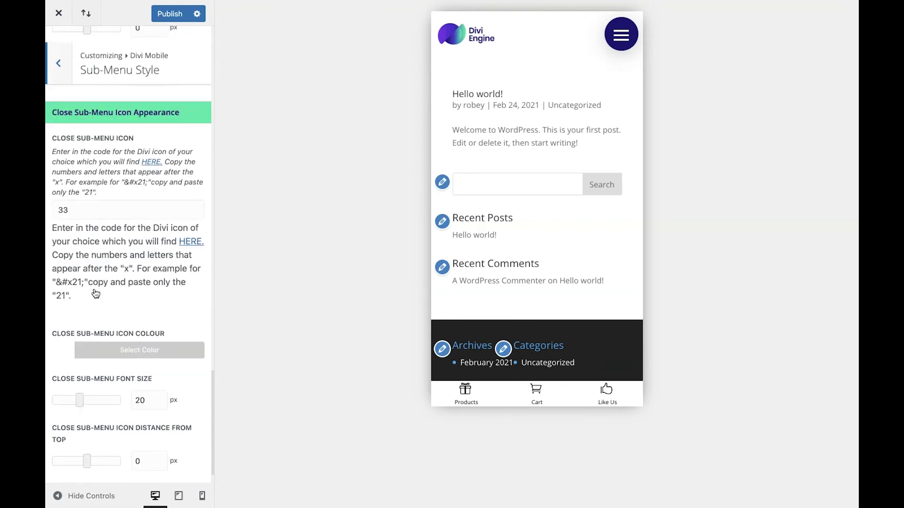
pyautogui.scroll(15, 96, 294)
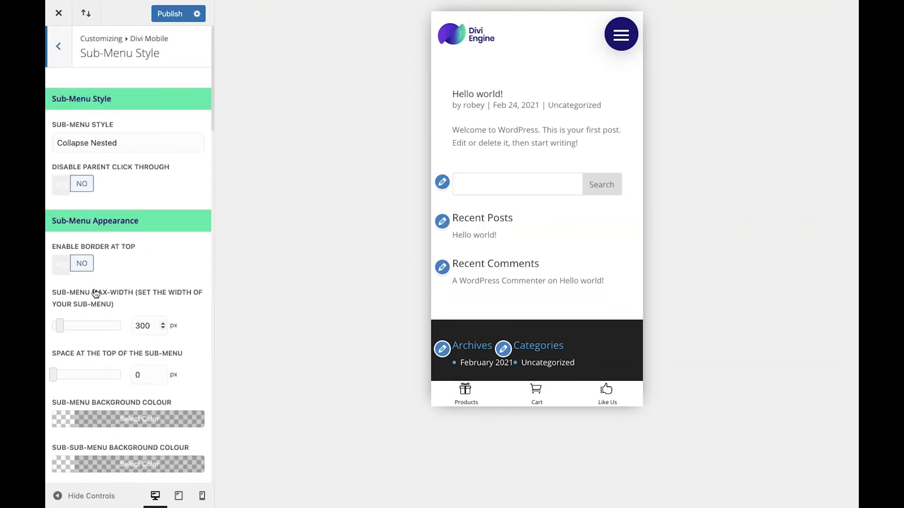
# - Keep Collapse Nested as the sub-menu style and set Space at the Top to 10
pyautogui.click(121, 144)
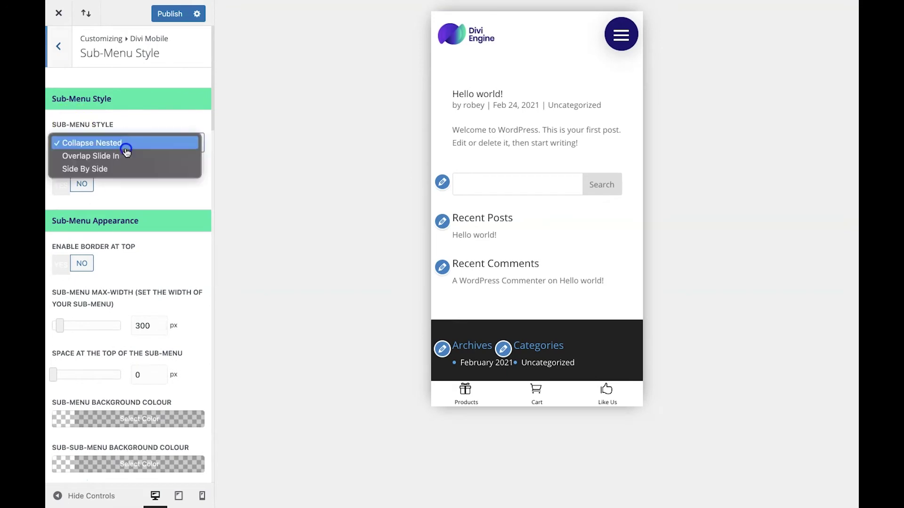
pyautogui.click(120, 146)
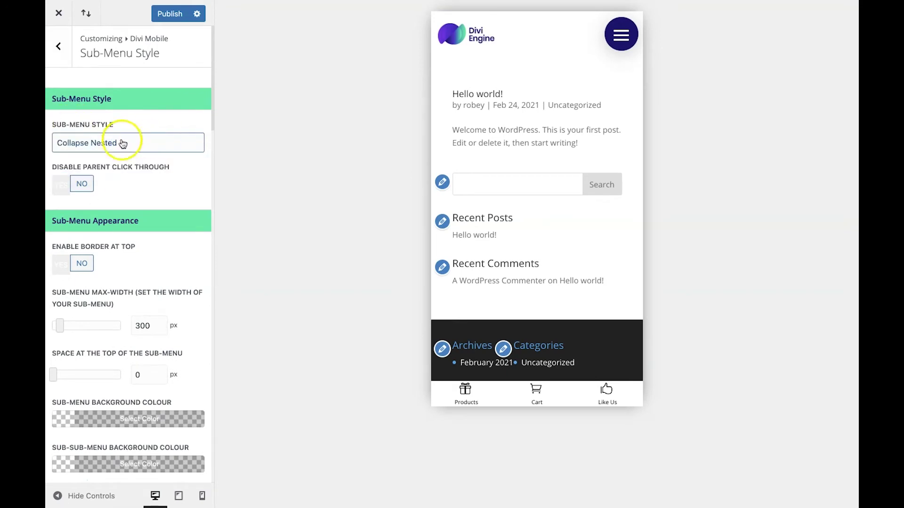
pyautogui.scroll(-1, 141, 186)
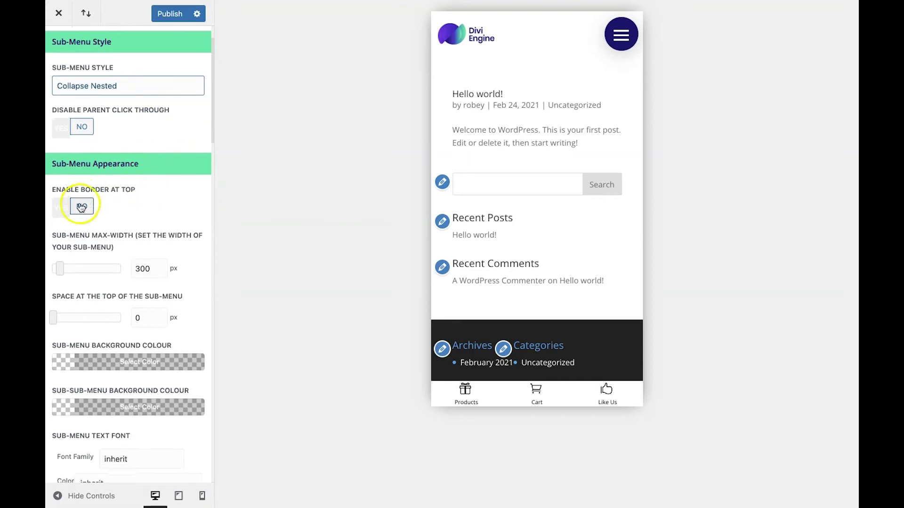
pyautogui.click(139, 320)
pyautogui.write('1')
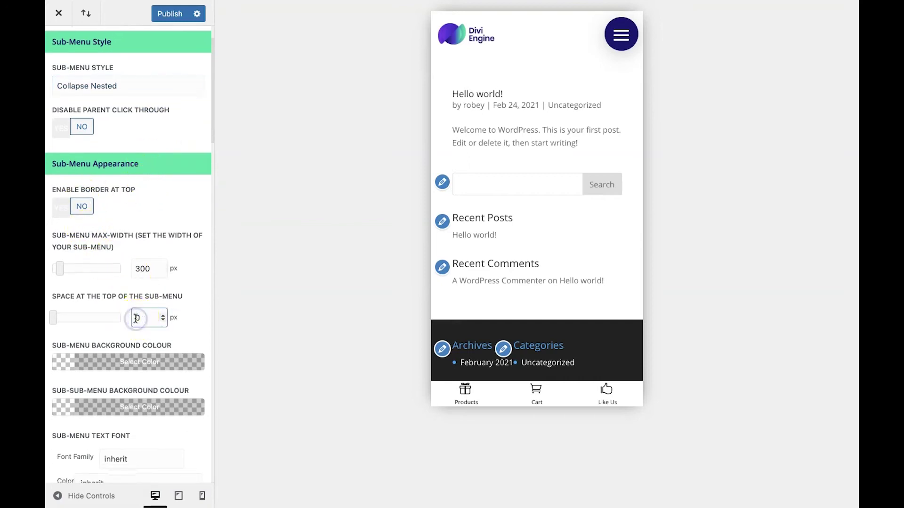
pyautogui.click(146, 269)
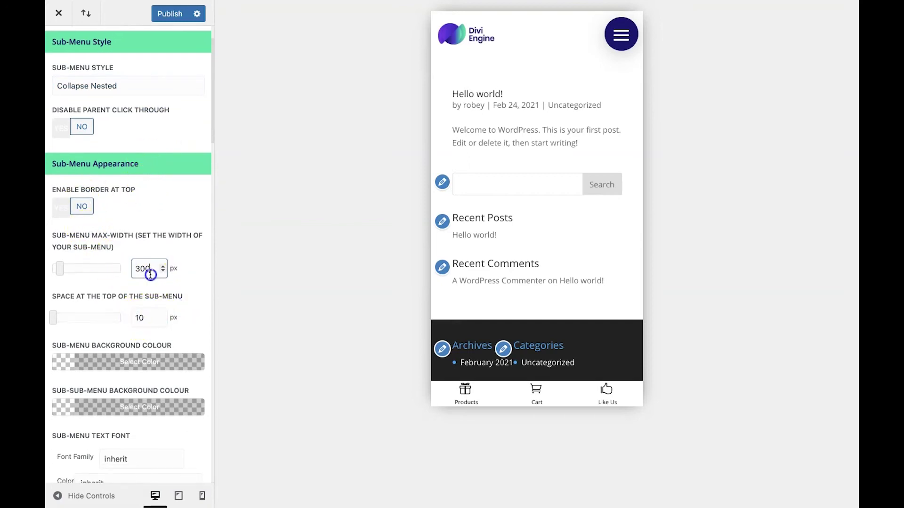
# - Set the sub-menu background colour to #303030
pyautogui.scroll(-2, 188, 294)
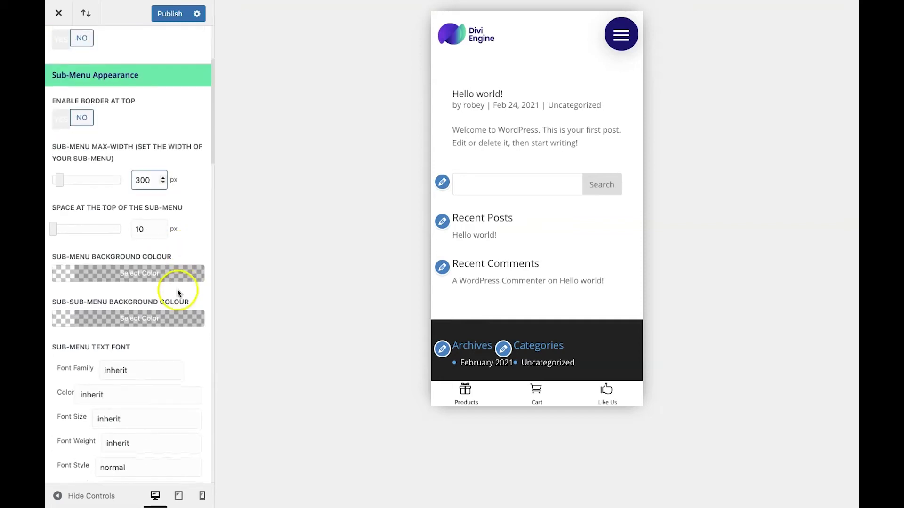
pyautogui.click(59, 283)
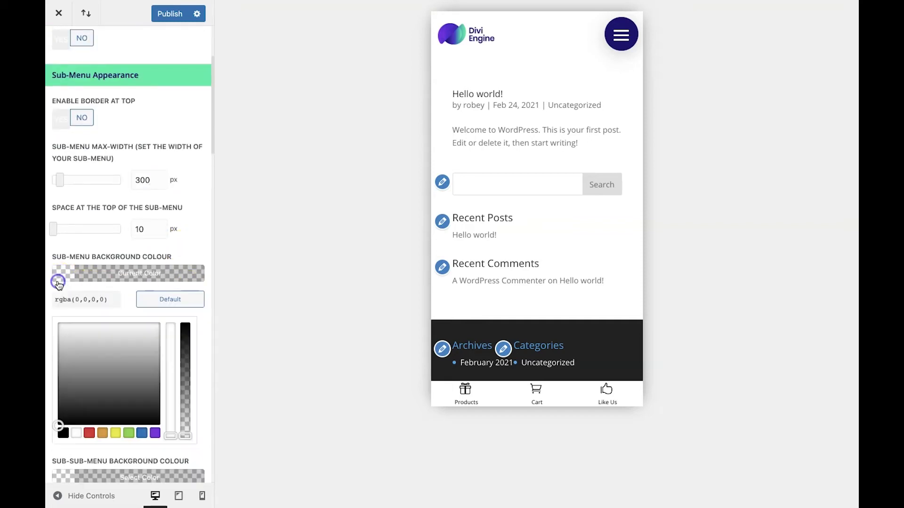
pyautogui.tripleClick(78, 302)
pyautogui.write('#303030')
pyautogui.click(163, 245)
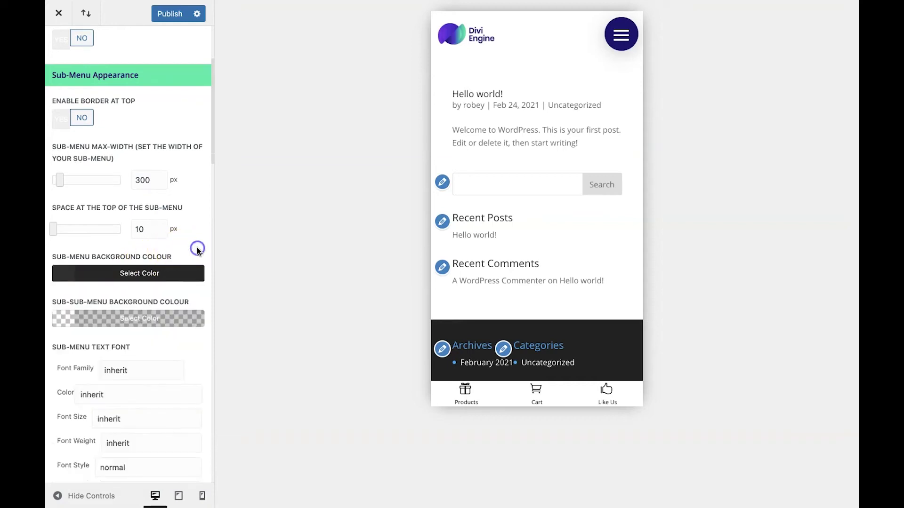
# - Set the sub-menu text colour to white, #ffffff
pyautogui.scroll(-5, 151, 304)
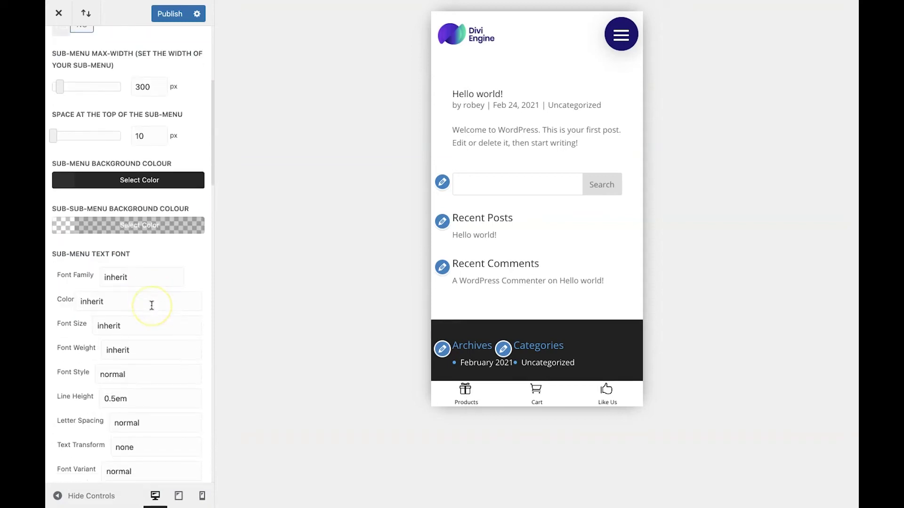
pyautogui.scroll(-2, 152, 306)
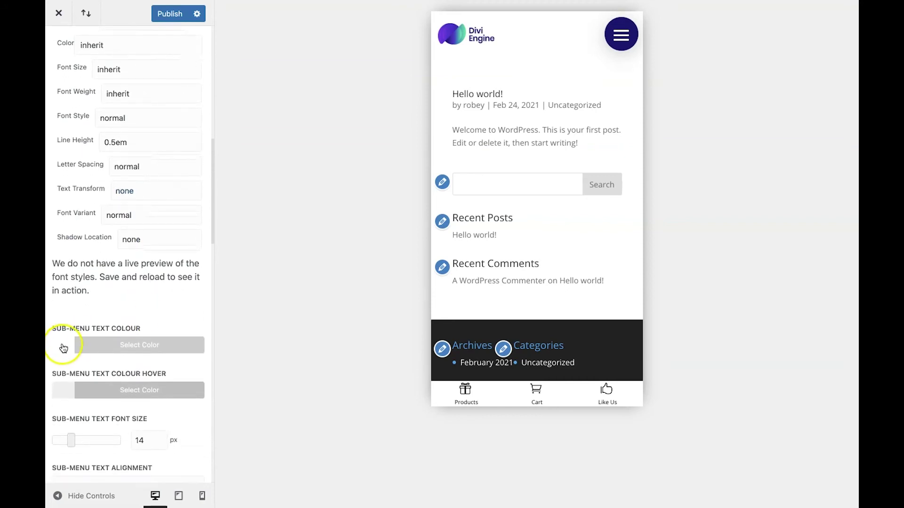
pyautogui.click(58, 347)
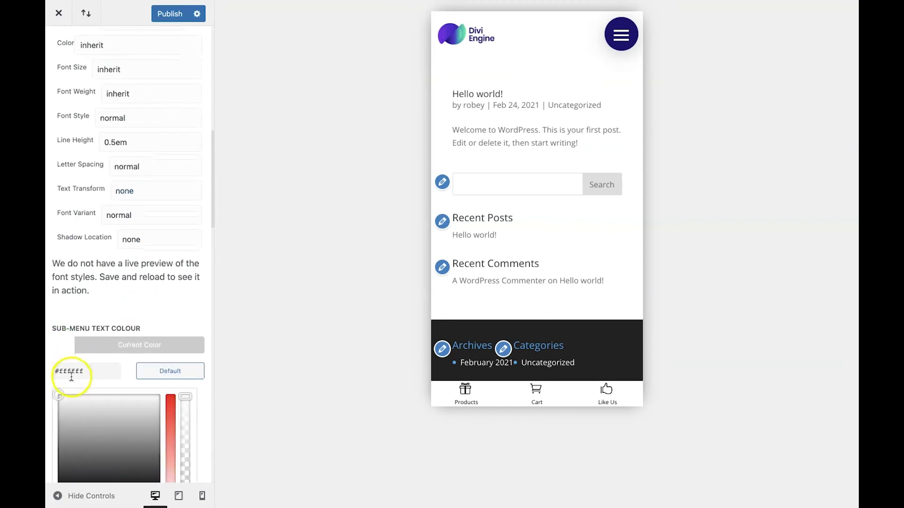
pyautogui.doubleClick(71, 373)
pyautogui.write('ffffff')
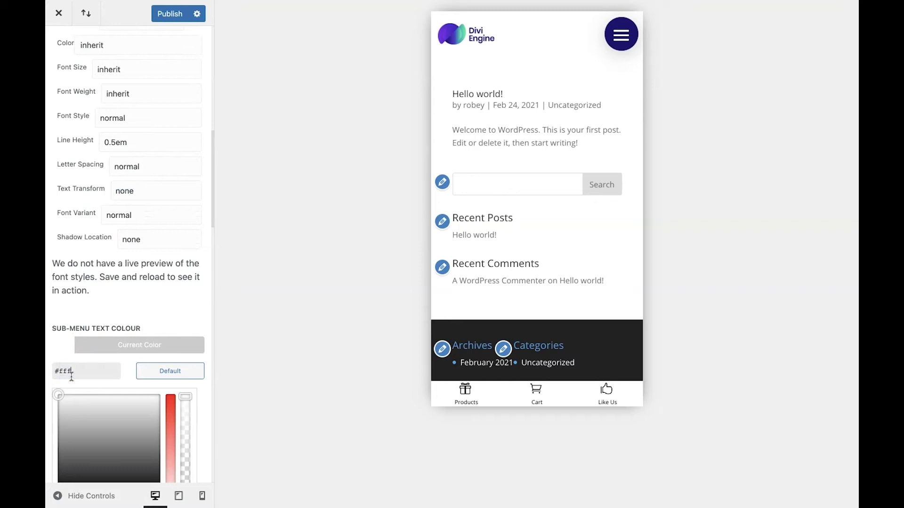
pyautogui.click(147, 313)
# - Set the sub-menu text font size to 16 and centre its alignment
pyautogui.scroll(-3, 158, 298)
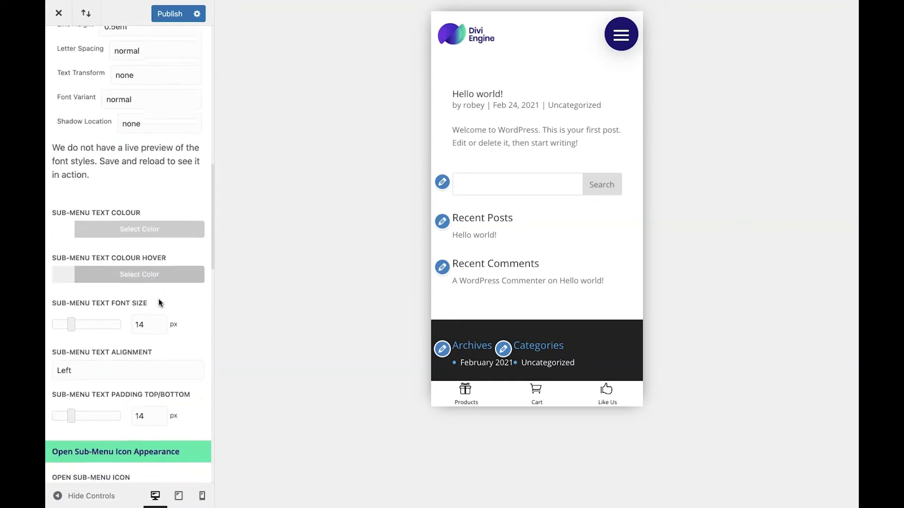
pyautogui.click(163, 293)
pyautogui.click(163, 293)
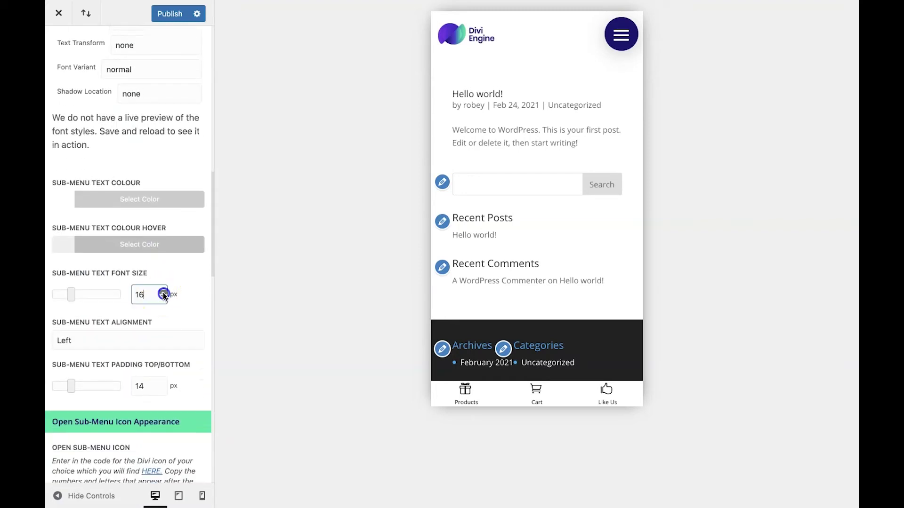
pyautogui.click(137, 339)
pyautogui.click(131, 354)
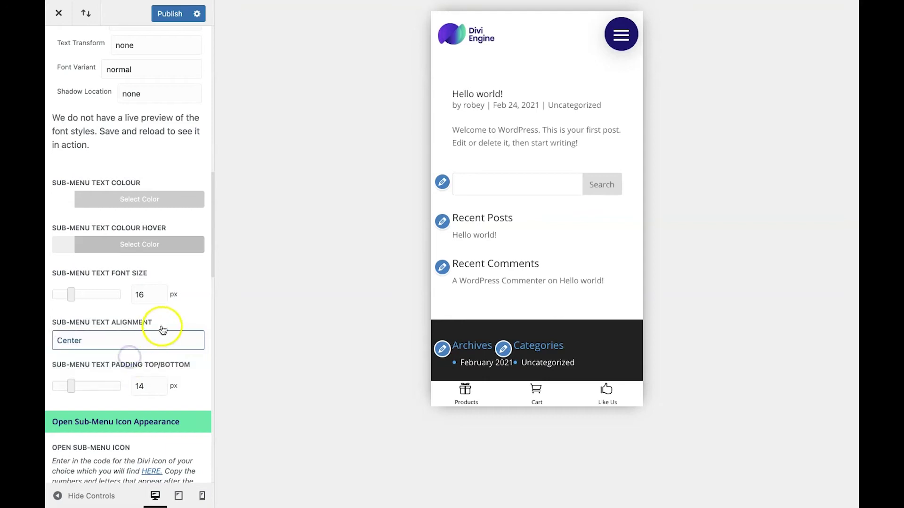
pyautogui.click(184, 313)
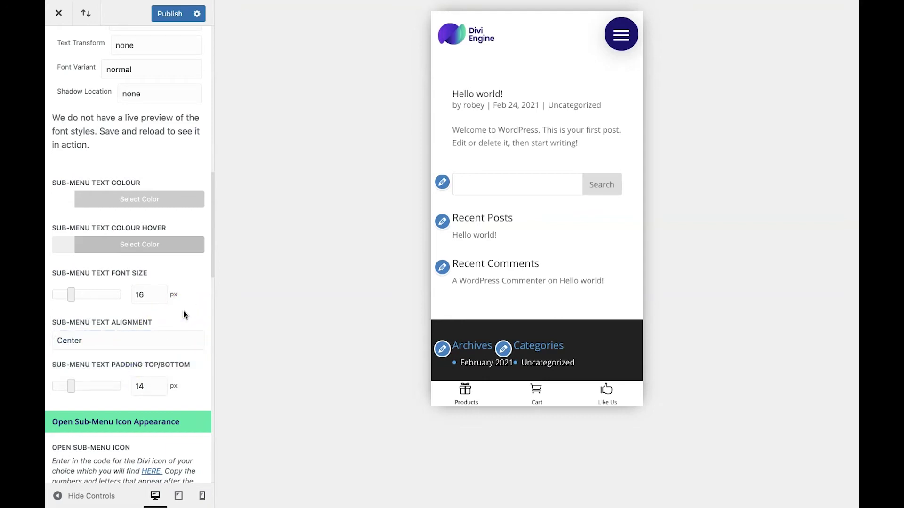
# - Check the Divi icon codes reference and set the Close Sub-Menu Icon code to 36
pyautogui.scroll(-5, 184, 315)
pyautogui.click(153, 248)
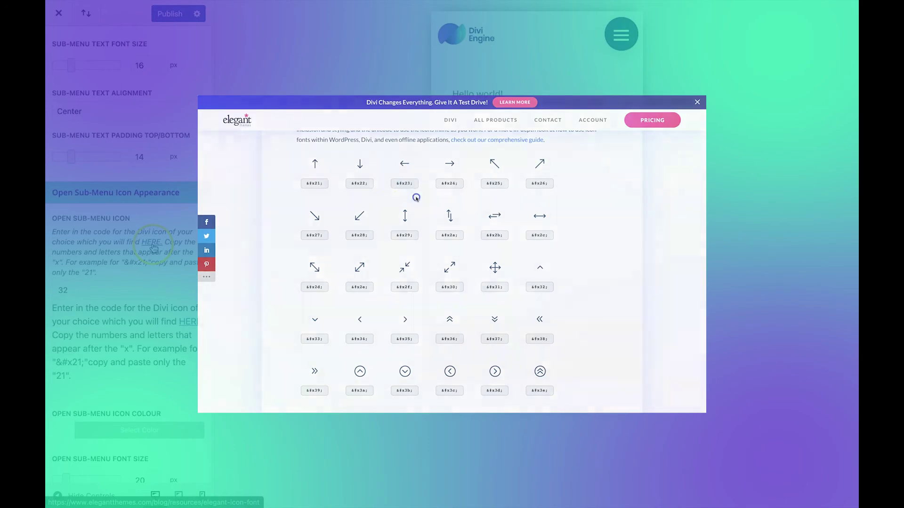
pyautogui.scroll(-10, 154, 248)
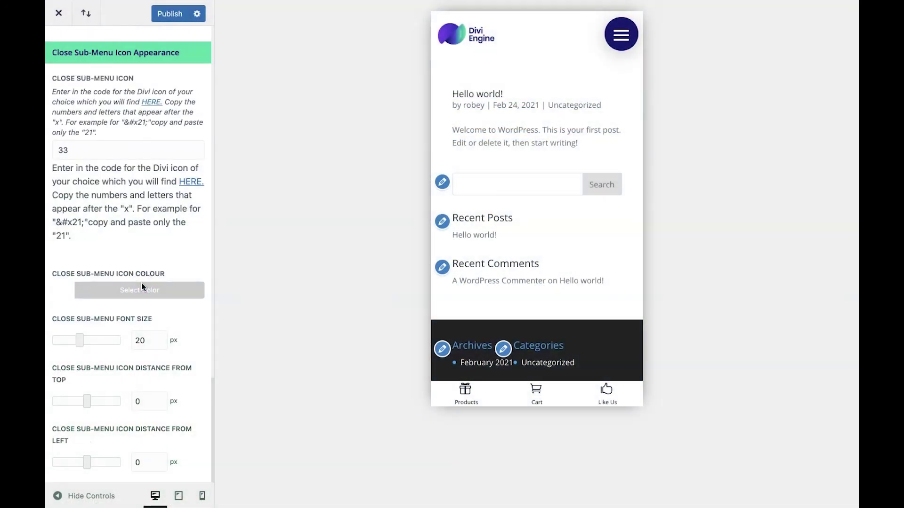
pyautogui.doubleClick(101, 149)
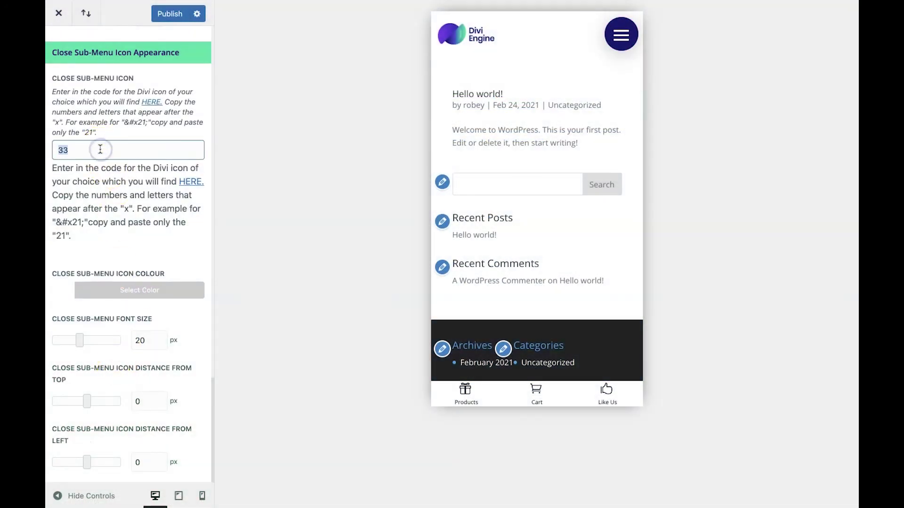
pyautogui.write('36')
pyautogui.click(111, 137)
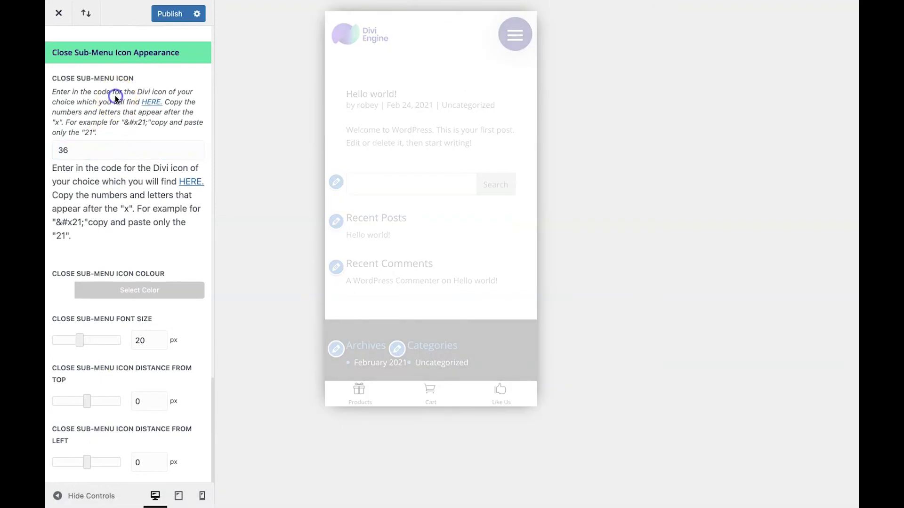
# - Set the Open Sub-Menu Icon code to 37
pyautogui.scroll(2, 115, 95)
pyautogui.scroll(8, 115, 96)
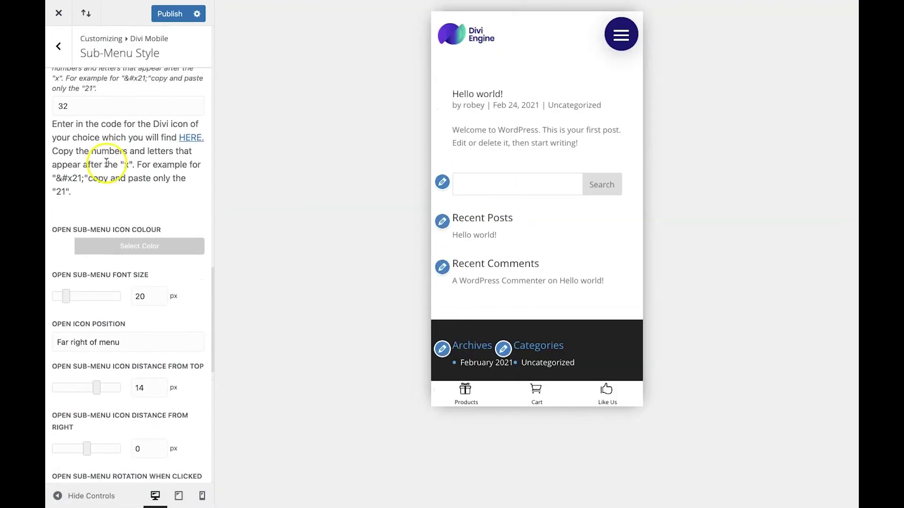
pyautogui.doubleClick(98, 121)
pyautogui.write('37')
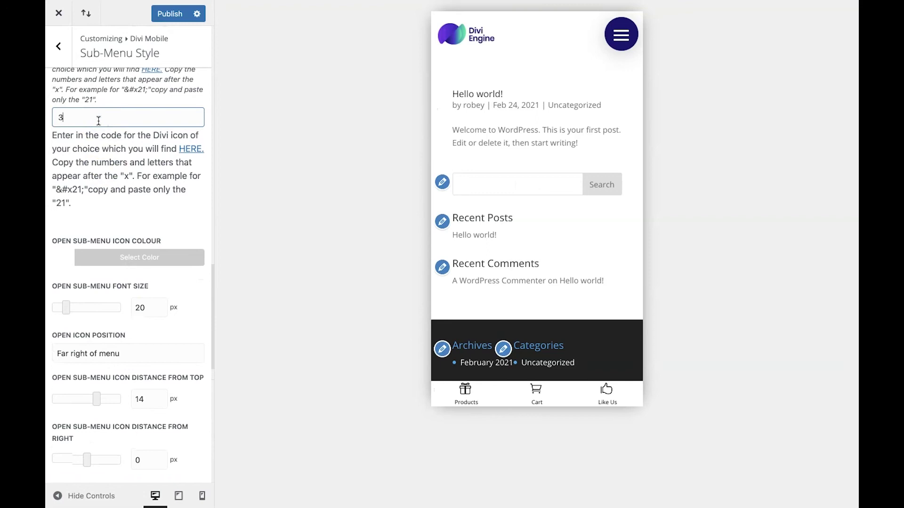
pyautogui.click(84, 144)
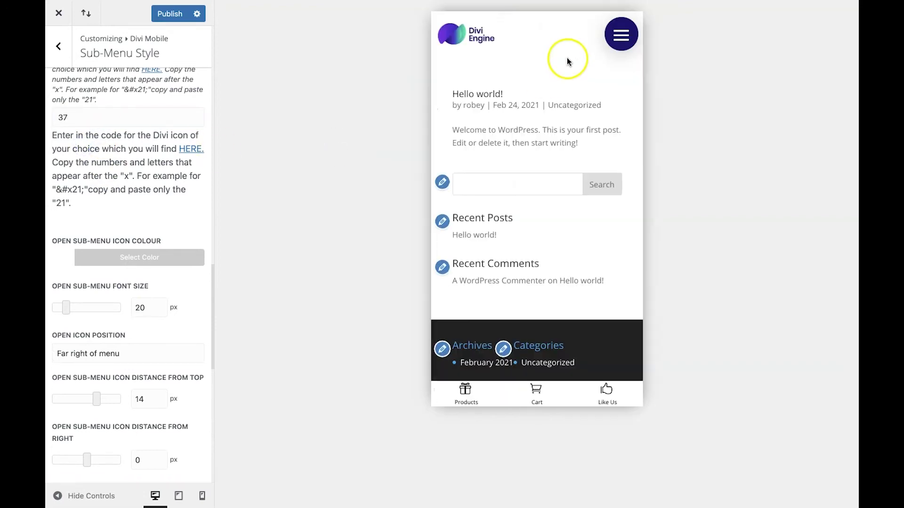
# - Open the preview's mobile menu, then expand and collapse the Products sub-menu (Pots, Pans)
pyautogui.click(620, 44)
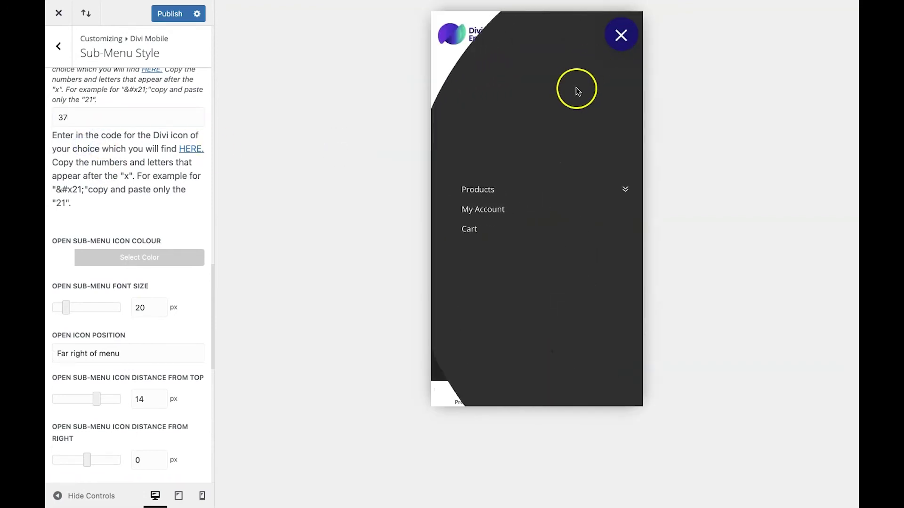
pyautogui.click(635, 193)
pyautogui.click(625, 159)
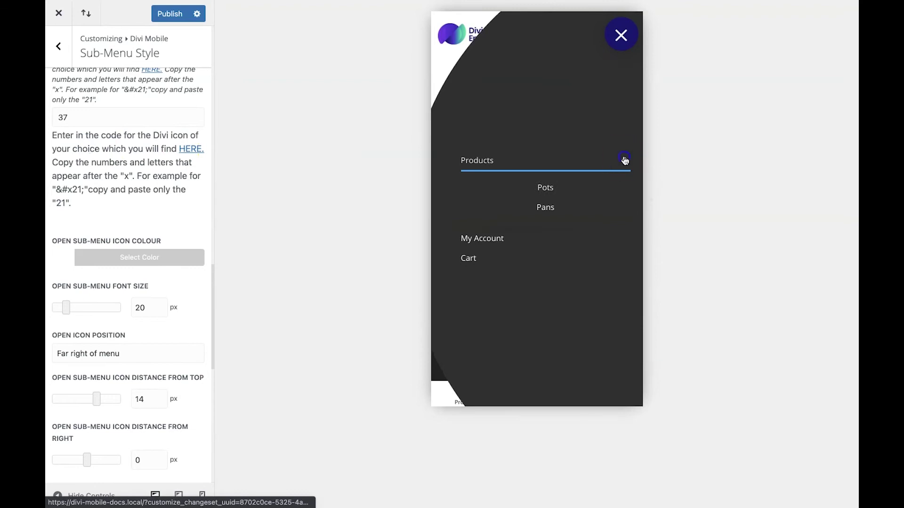